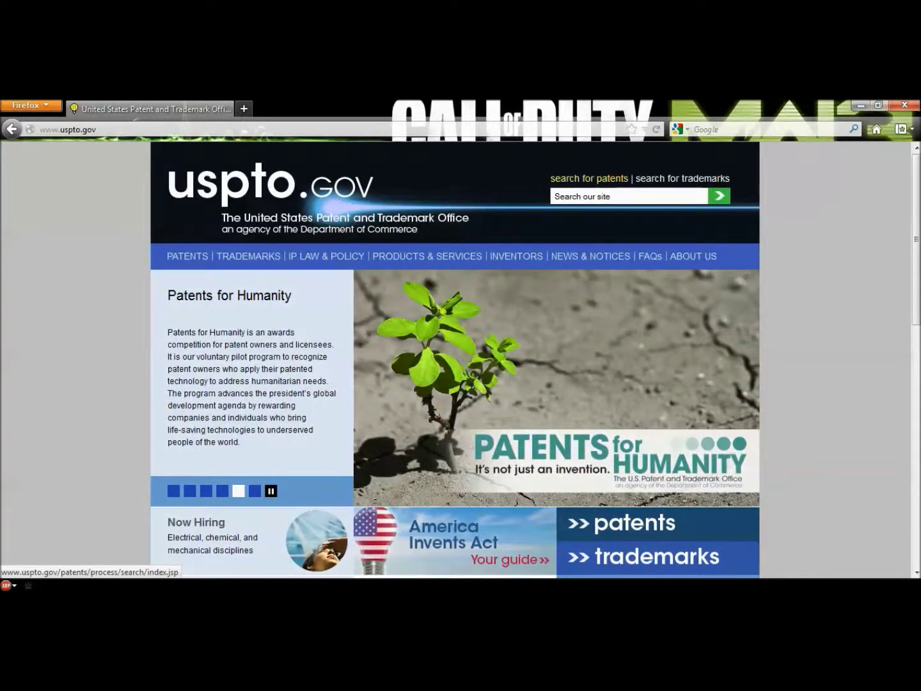
Open the site's patent search page and look over the search resources it offers
left_click(589, 179)
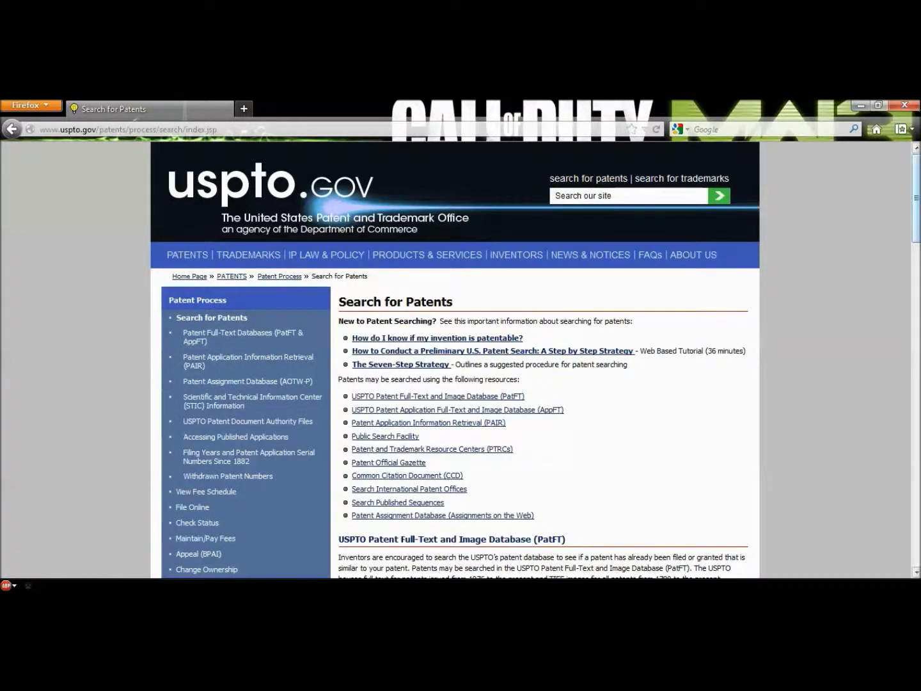
scroll(460, 358, "down", 5)
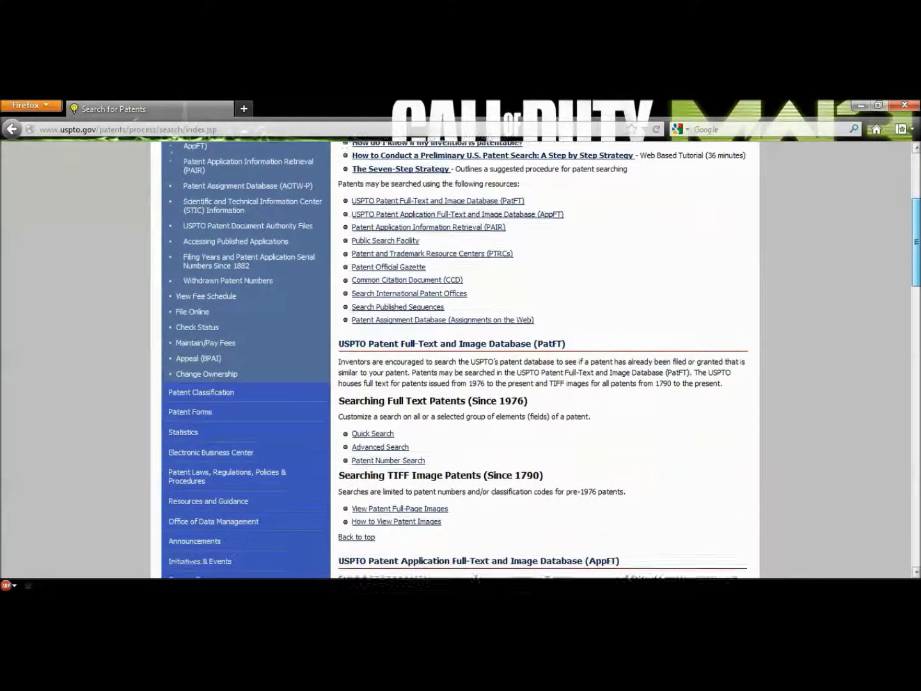
scroll(460, 359, "up", 5)
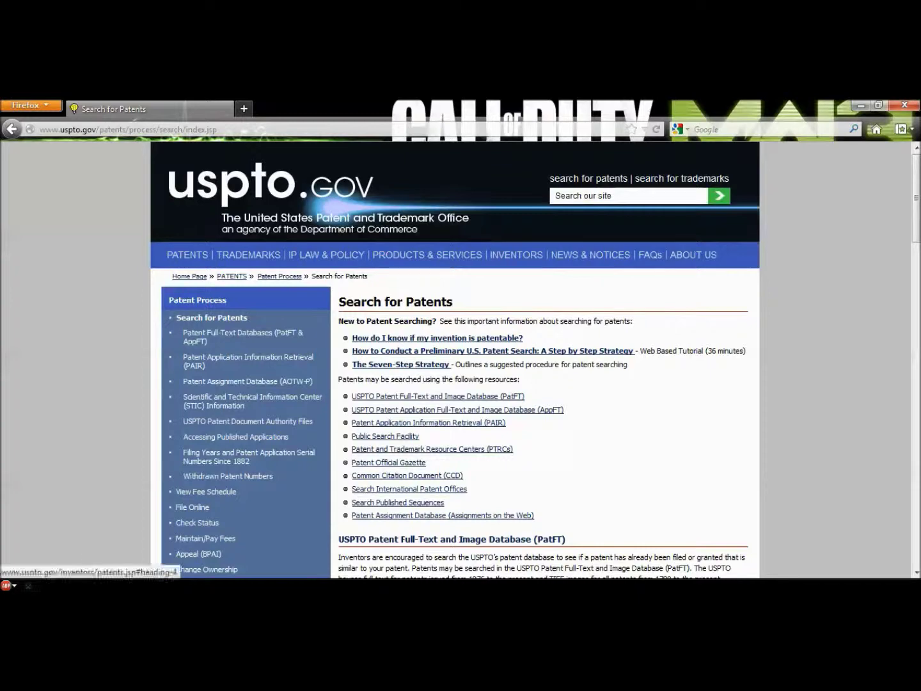
Read the guidance on whether an invention is patentable, and return to review the sections of the patent search page
left_click(437, 338)
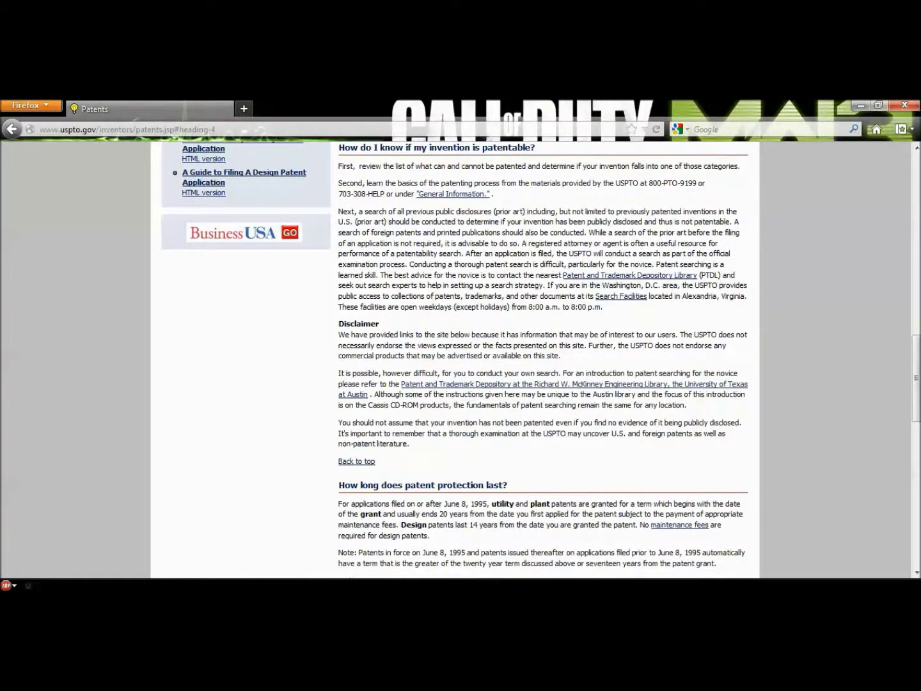
left_click(12, 128)
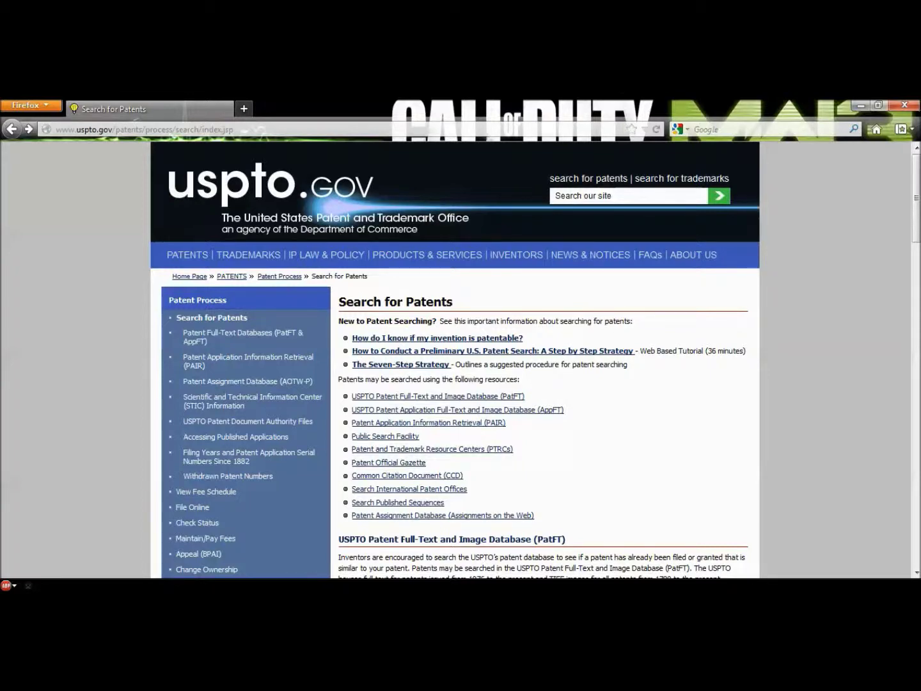
scroll(543, 359, "down", 5)
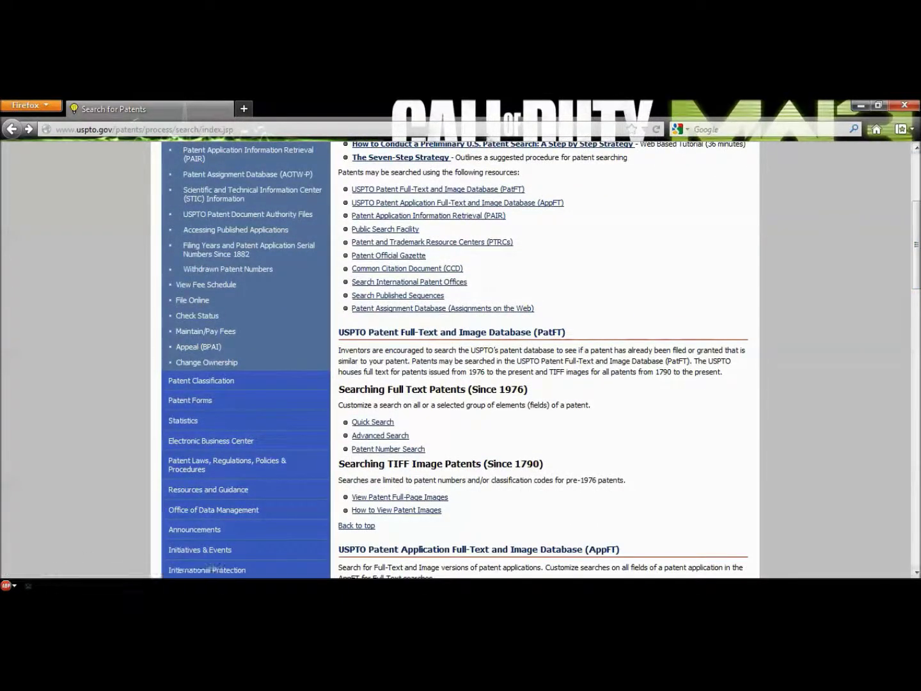
scroll(204, 320, "down", 3)
scroll(541, 360, "down", 1)
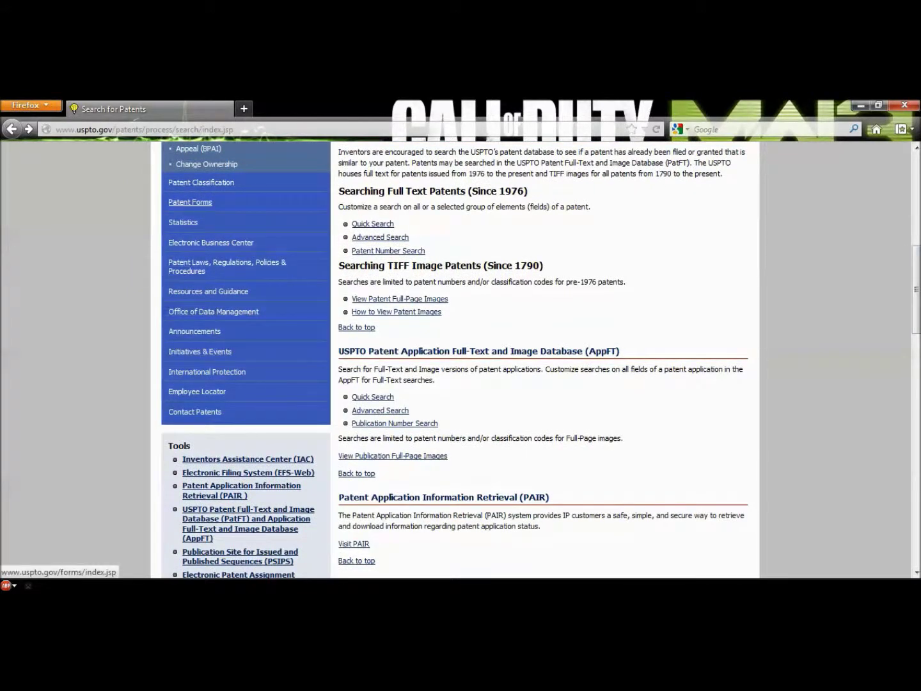
scroll(455, 358, "up", 7)
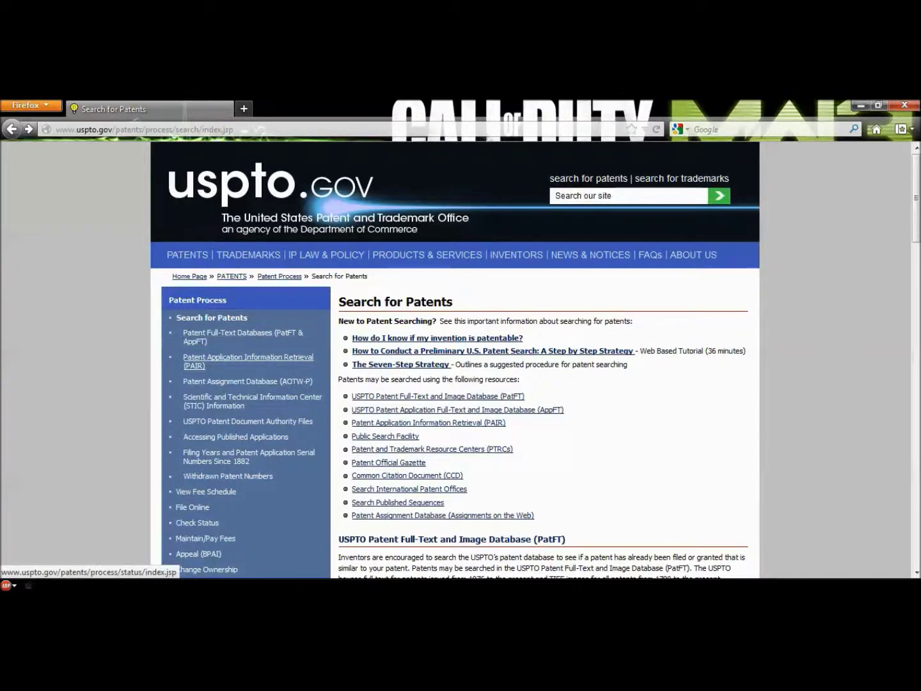
View the Patent Full-Text Databases overview, and open the PatFT Quick Search for full-text patents since 1976 from the patent search page
left_click(243, 333)
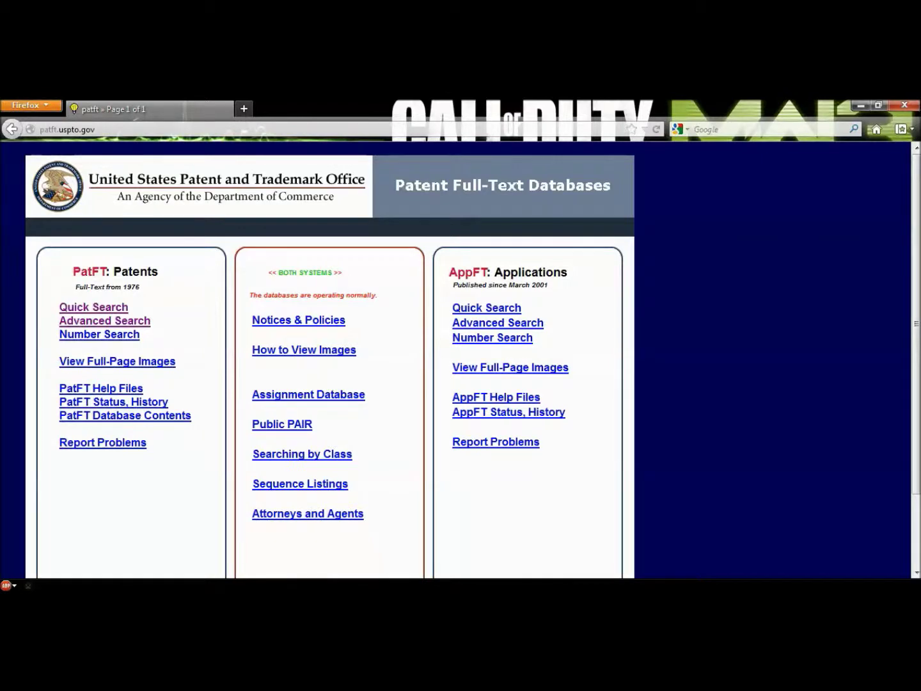
left_click(12, 129)
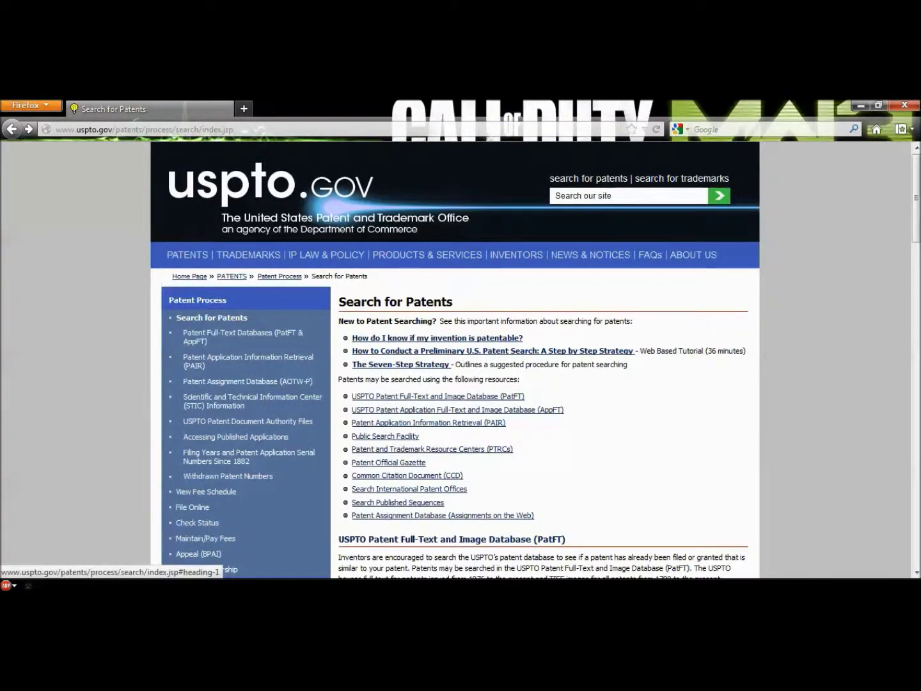
left_click(438, 395)
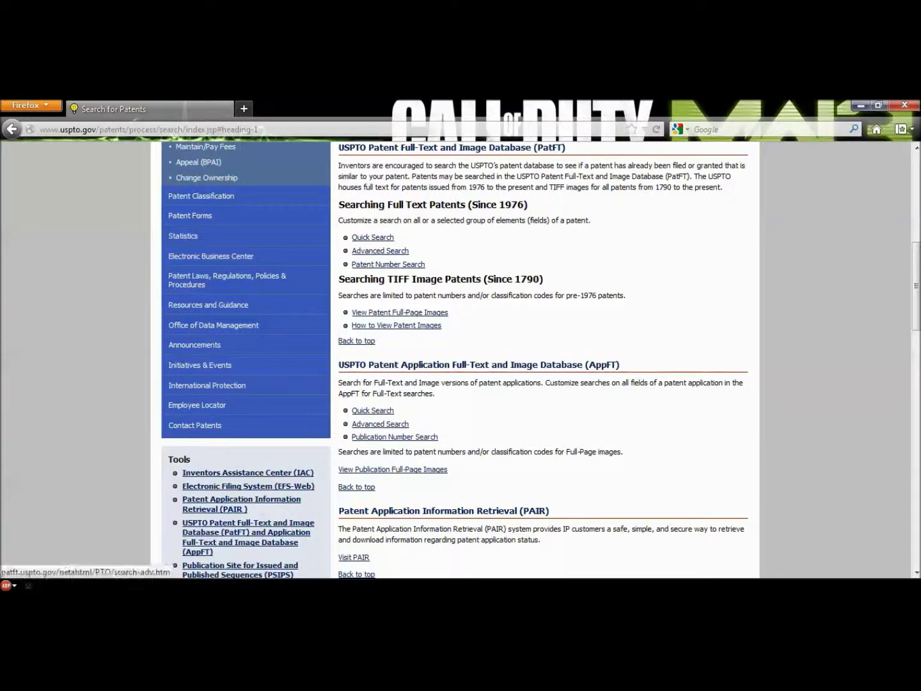
left_click(372, 238)
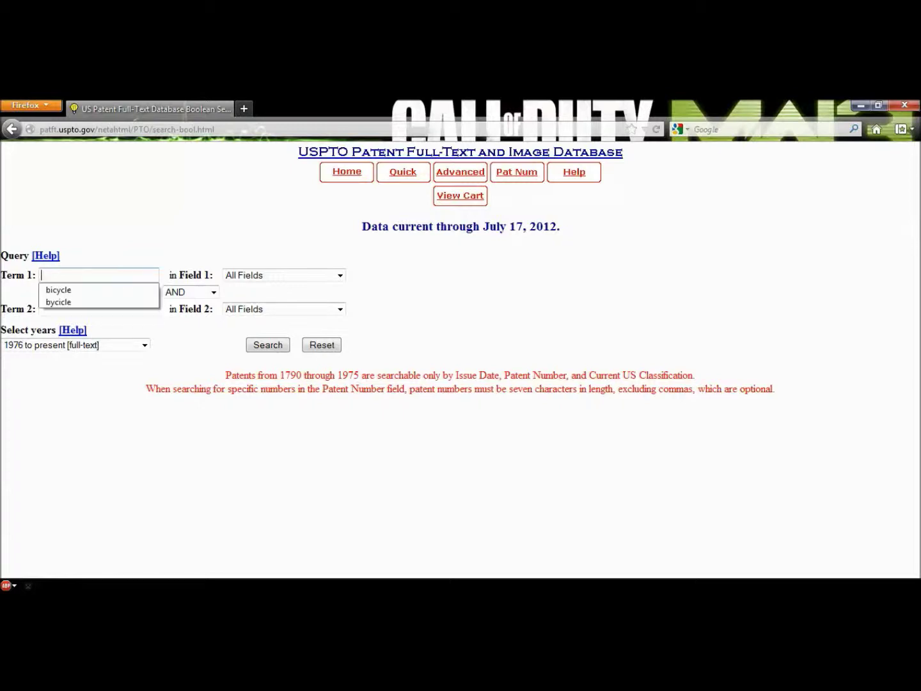
Search all fields of patents from 1976 to present for "bicycle" AND "speedometer"
type("bicycle")
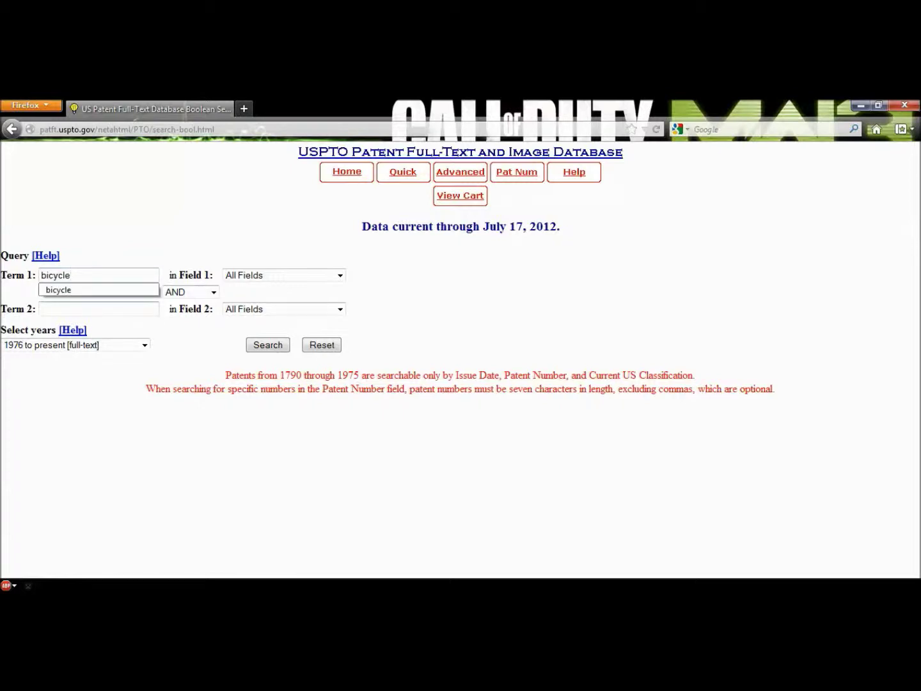
left_click(98, 309)
type("speedometer")
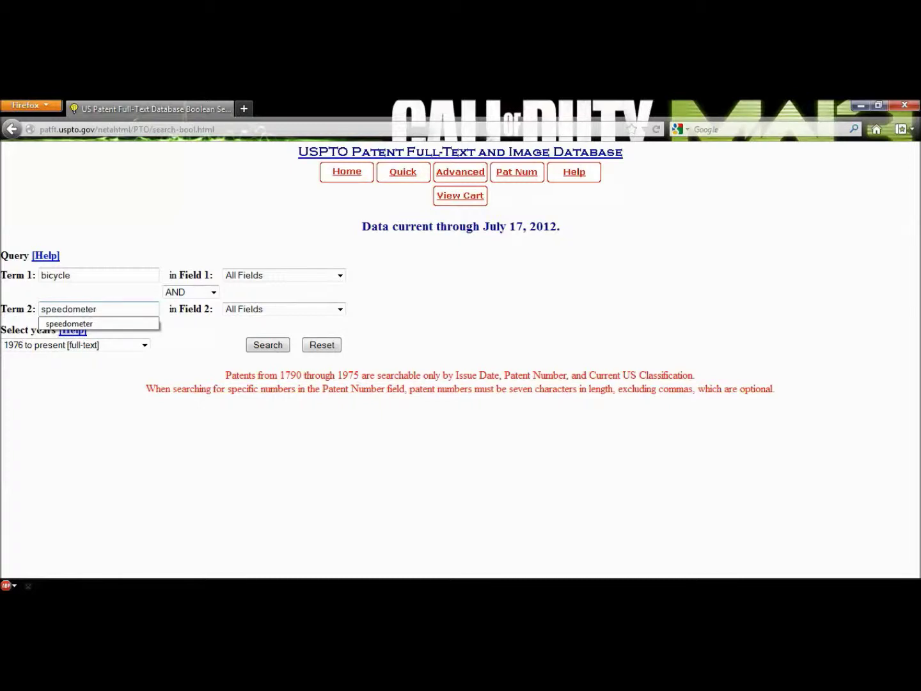
key("Return")
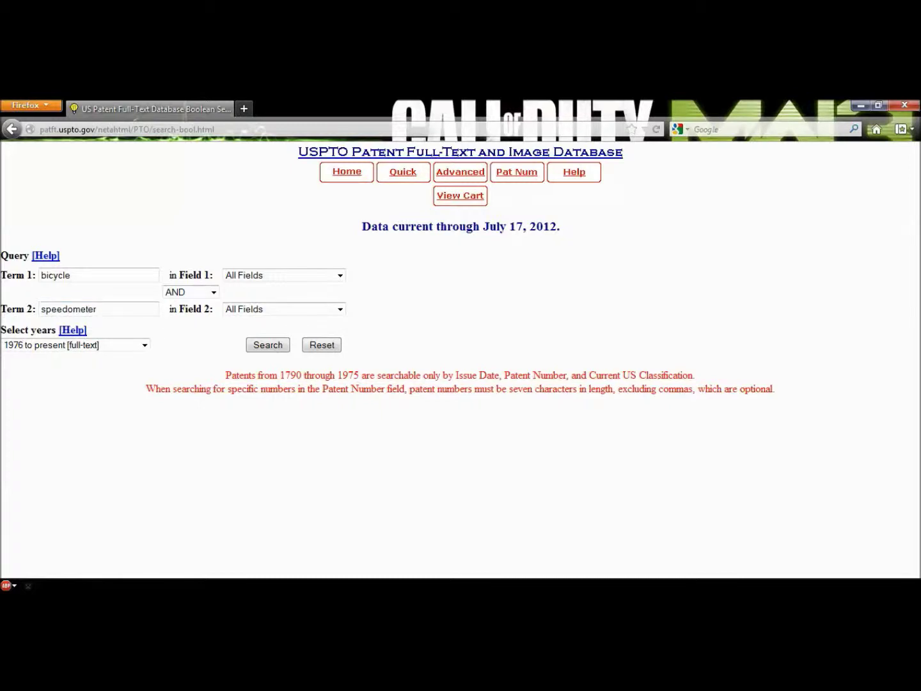
key("Return")
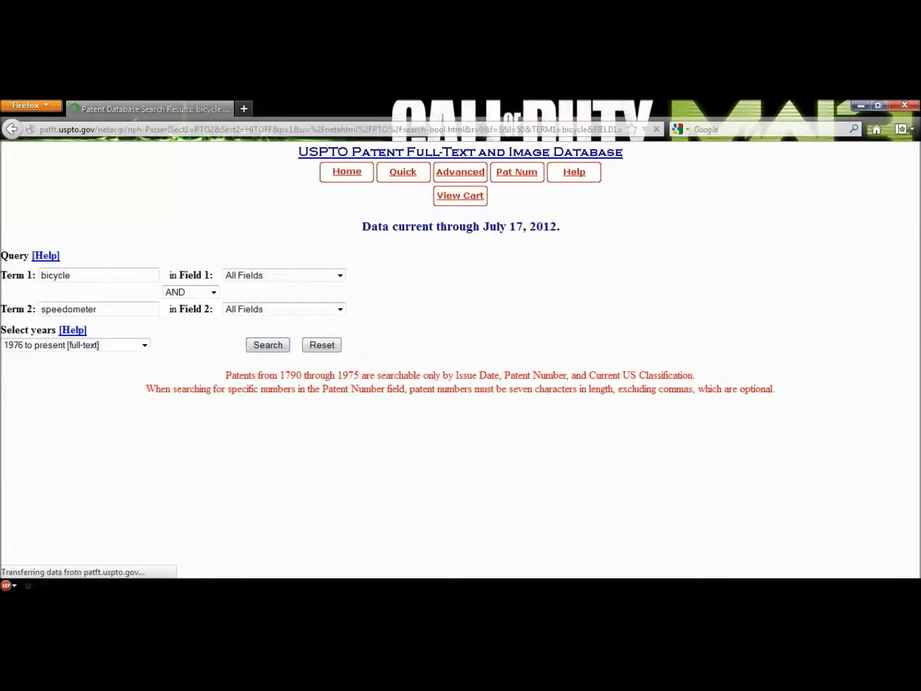
Return to the query form and search all fields for "speedometer" ANDNOT "automobile"
key("alt+Left")
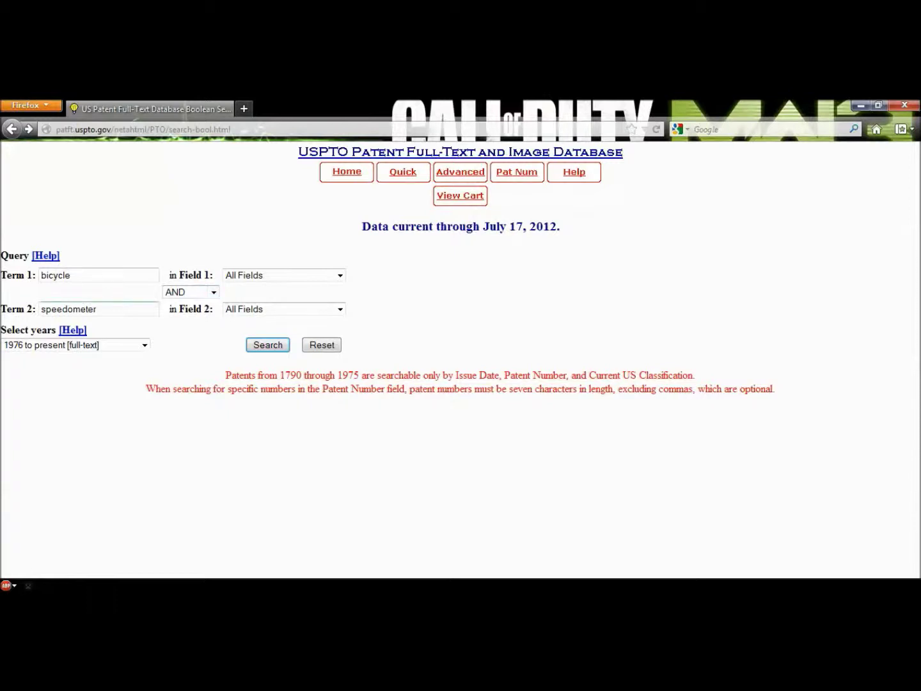
left_click_drag(71, 274, 40, 274)
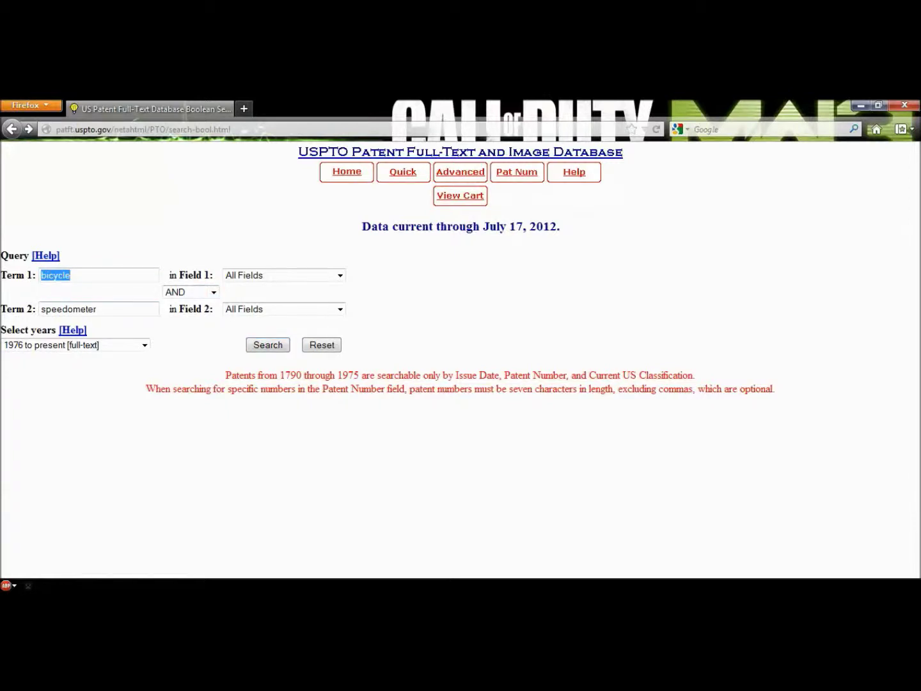
type("speedometer")
key("Tab")
key("Tab")
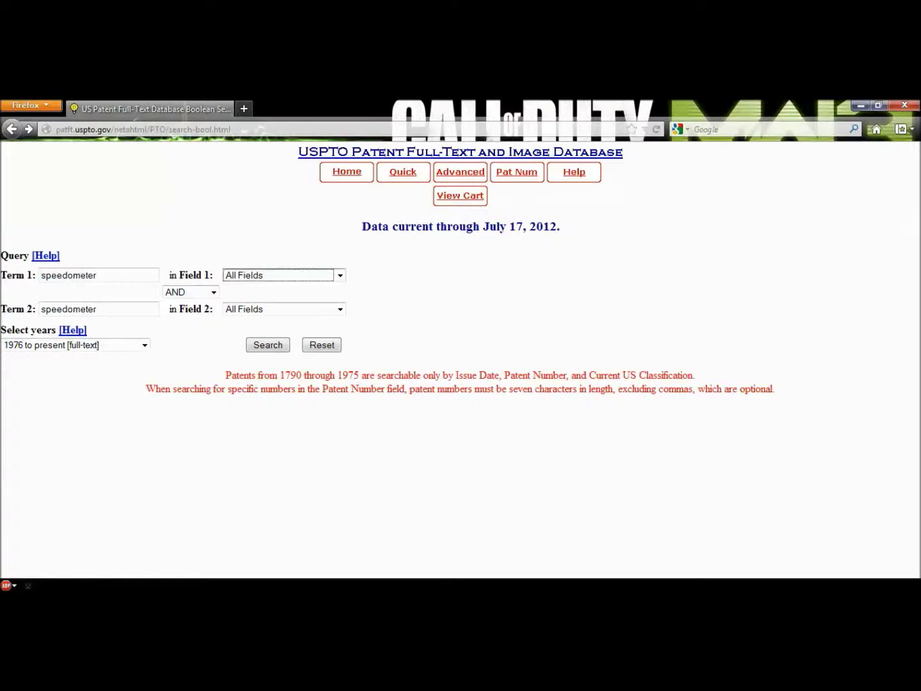
key("Tab")
type("auto")
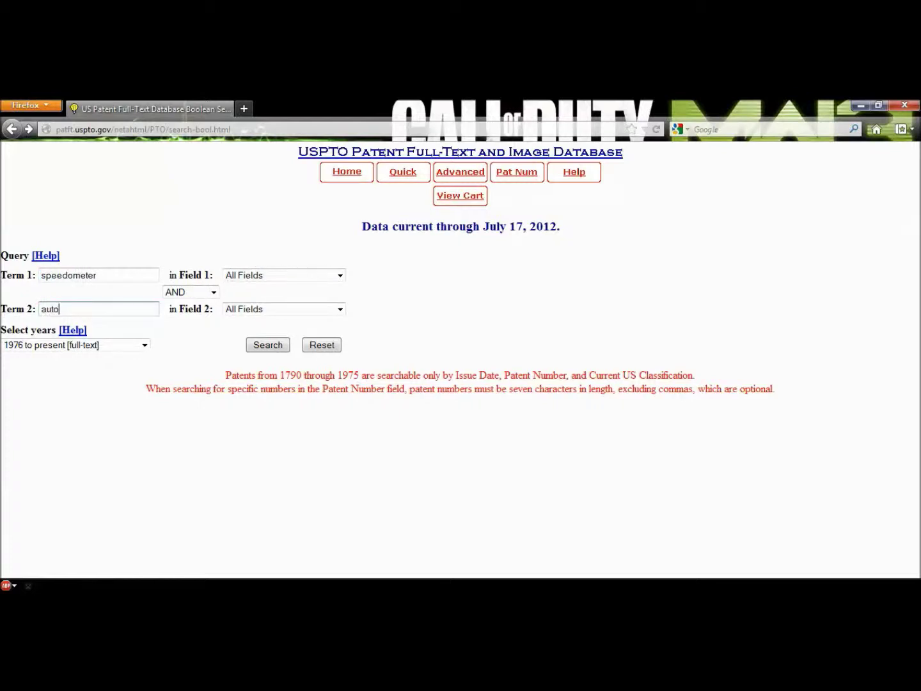
type("mobile")
left_click(213, 292)
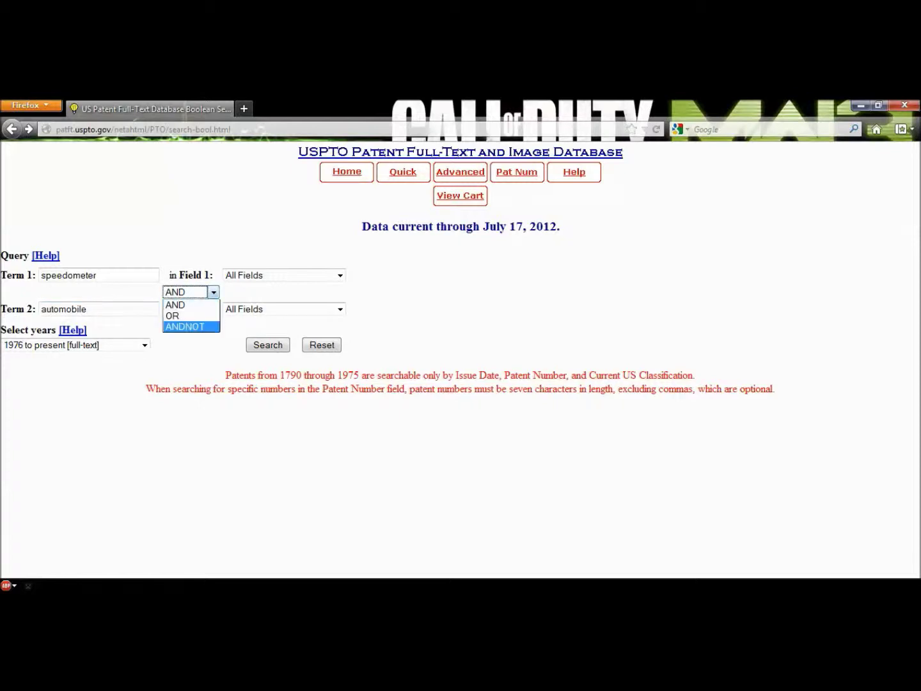
left_click(185, 325)
left_click(267, 345)
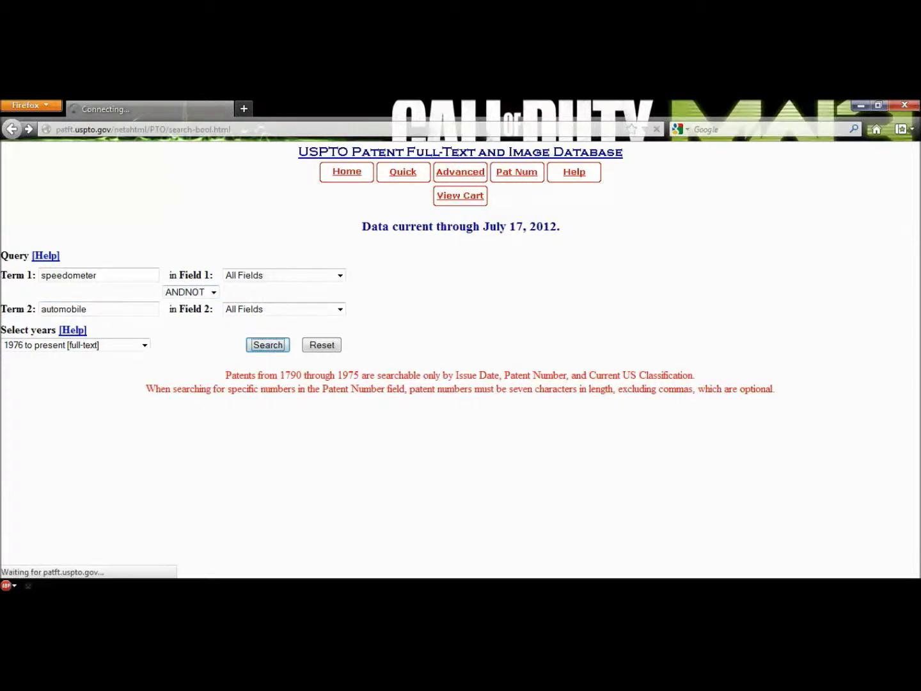
Go back to the query form and run a search for "speedometer" OR "odometer"
left_click(12, 129)
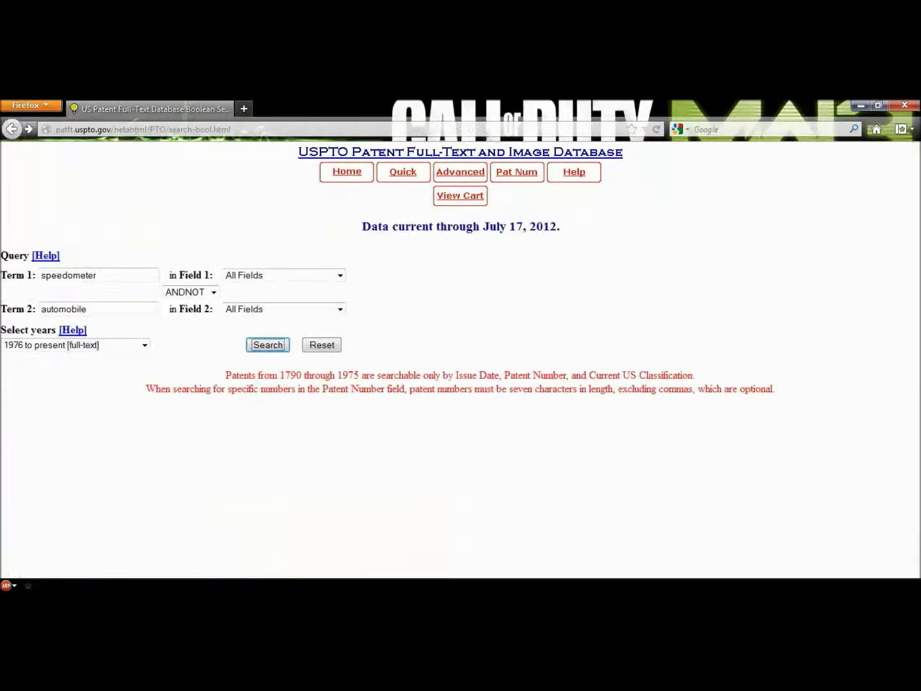
double_click(64, 308)
type("odometer")
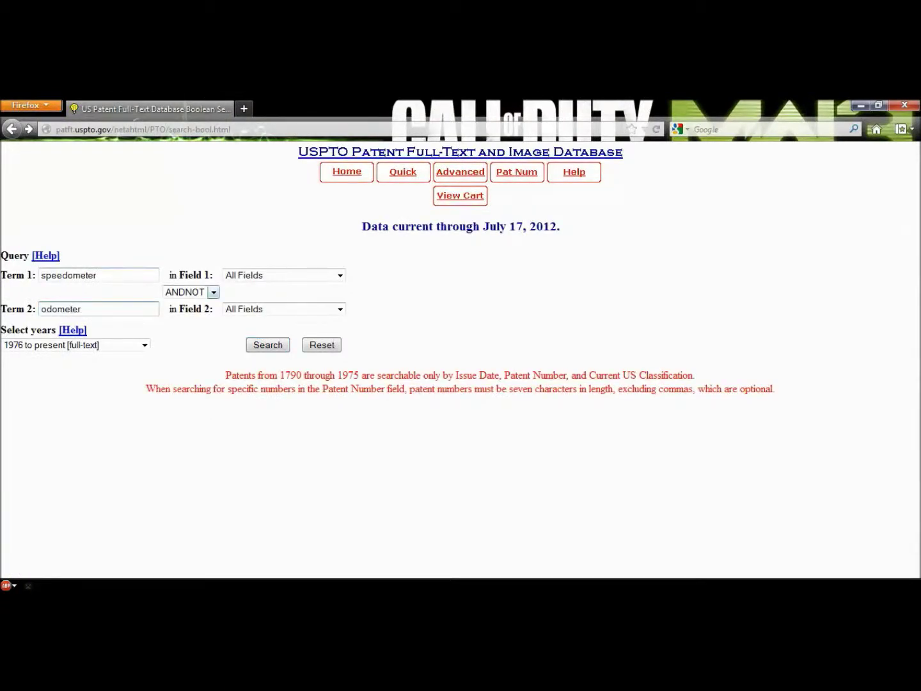
left_click(213, 292)
left_click(179, 314)
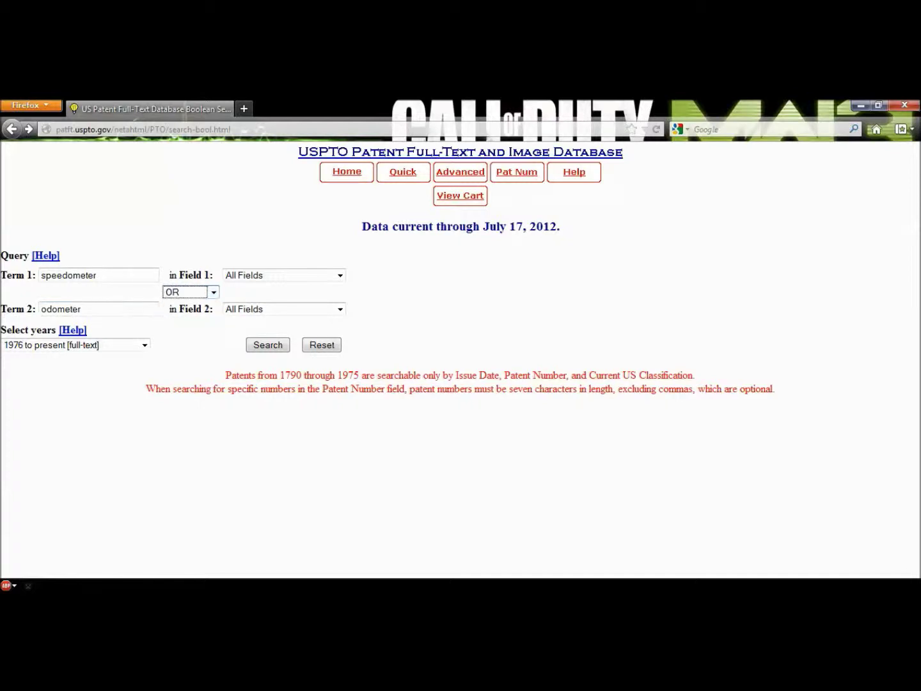
left_click(268, 346)
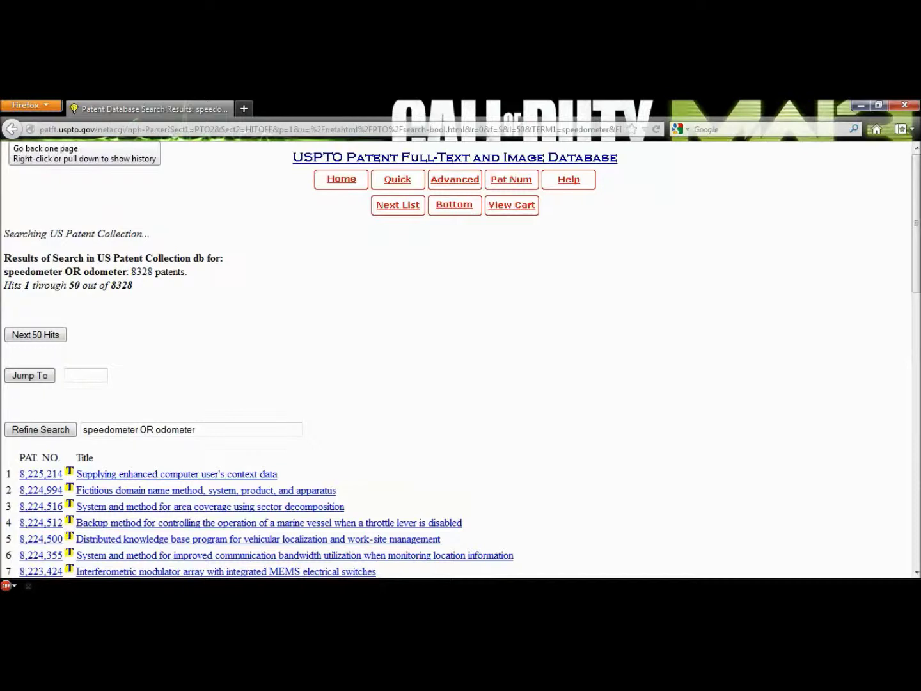
Go back to the query form, change the terms to "bicycle" OR "speedometer", and run the search
left_click(11, 130)
double_click(69, 276)
type("bicycle")
key("Tab")
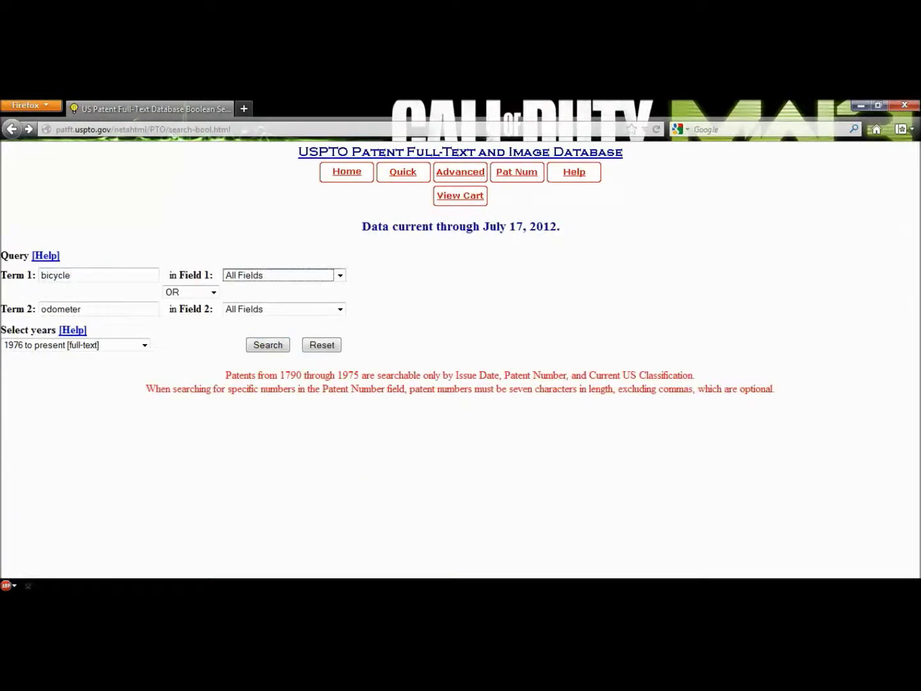
left_click(79, 309)
double_click(82, 308)
type("s")
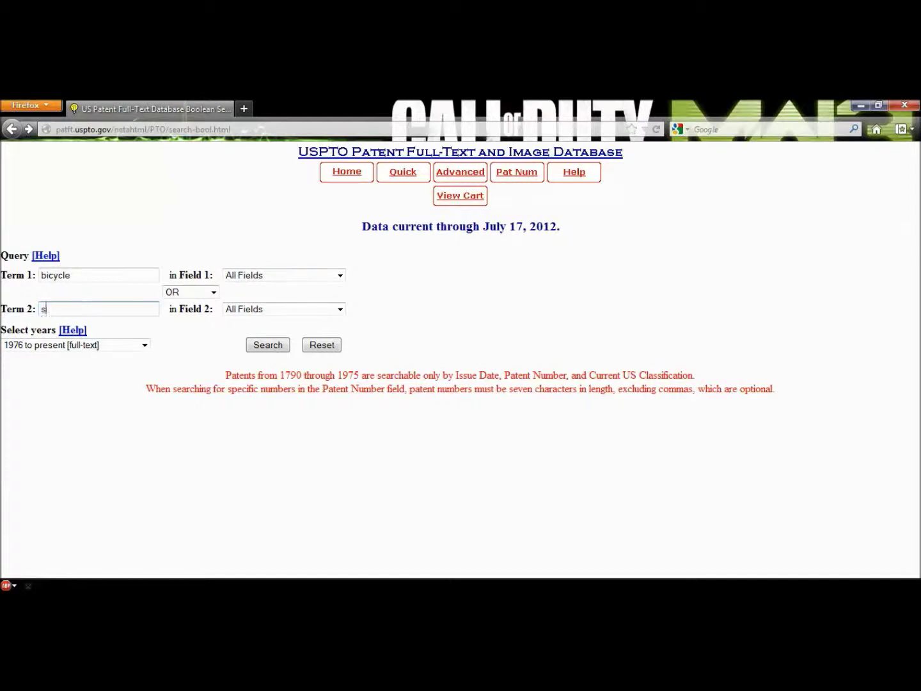
type("peedometer")
key("Return")
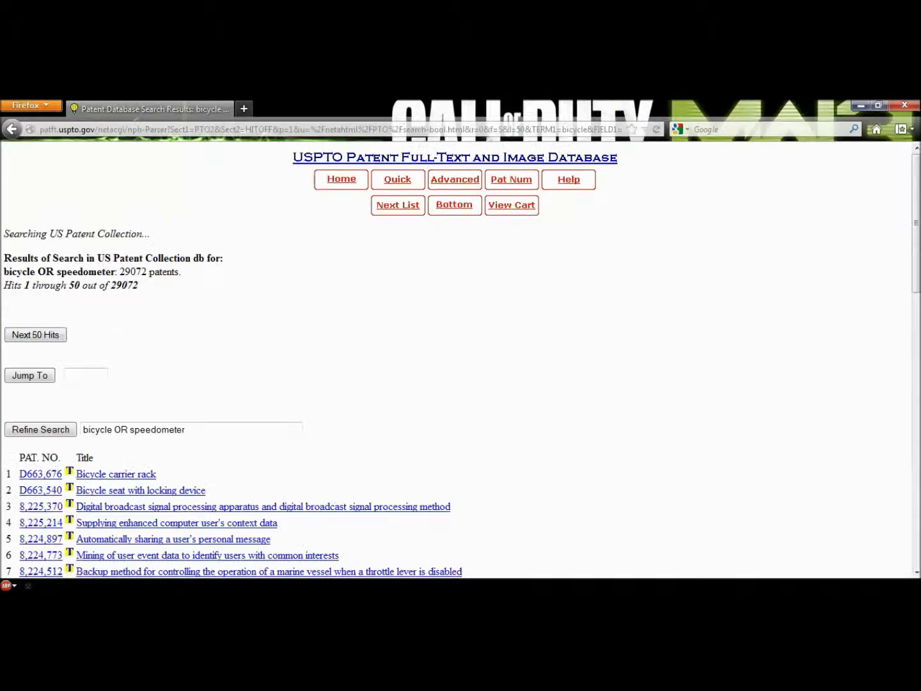
Return to the query form and restrict the first term, "bicycle", to the Title field
left_click(11, 129)
left_click(340, 275)
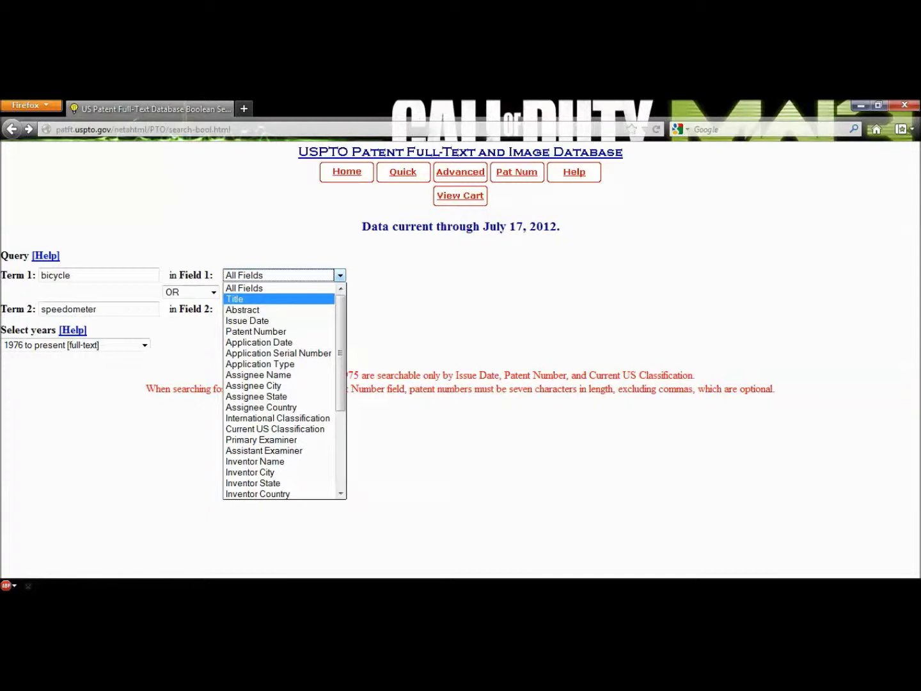
left_click(280, 298)
Examine the searchable field options available for the second term, from Title to Description/Specification, without choosing one
left_click(283, 309)
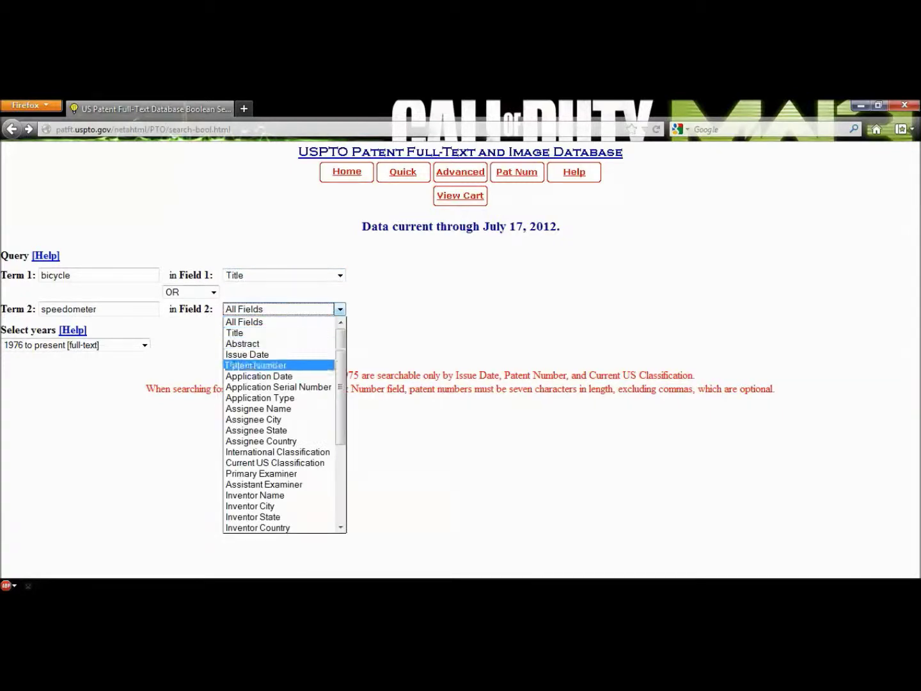
scroll(286, 423, "down", 4)
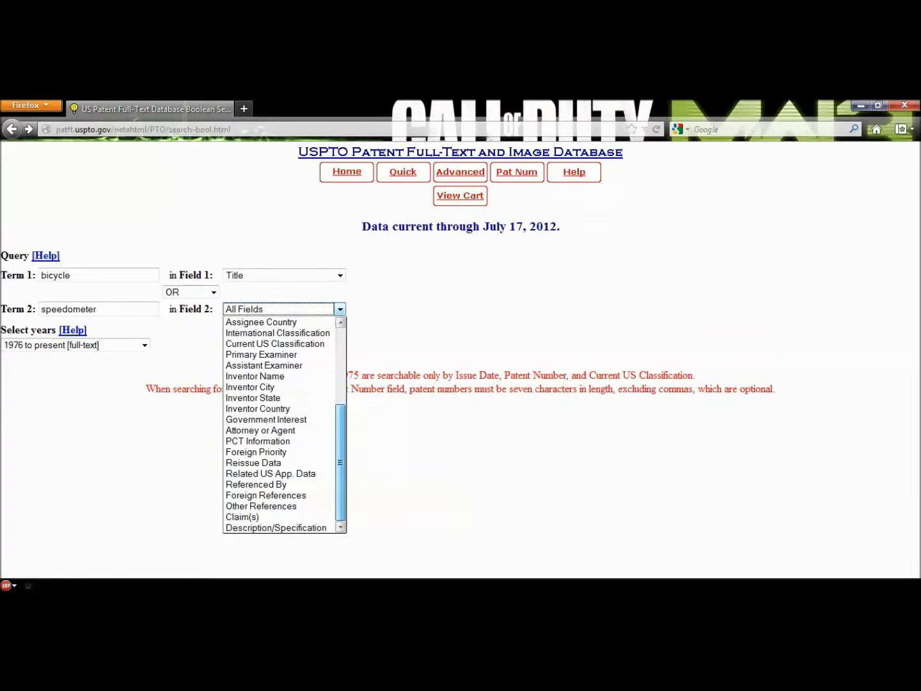
scroll(280, 387, "up", 4)
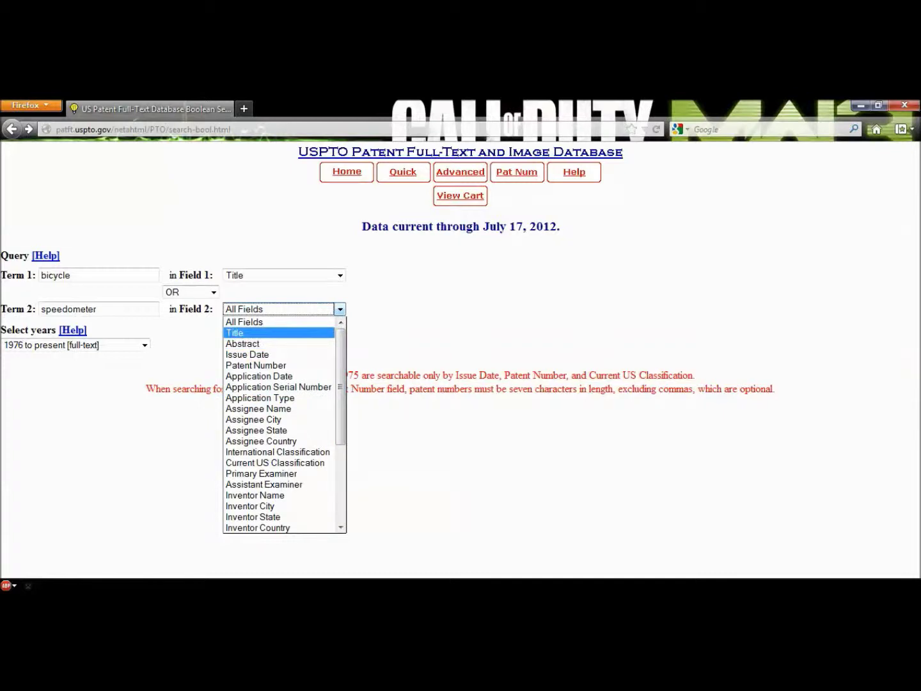
scroll(279, 423, "down", 1)
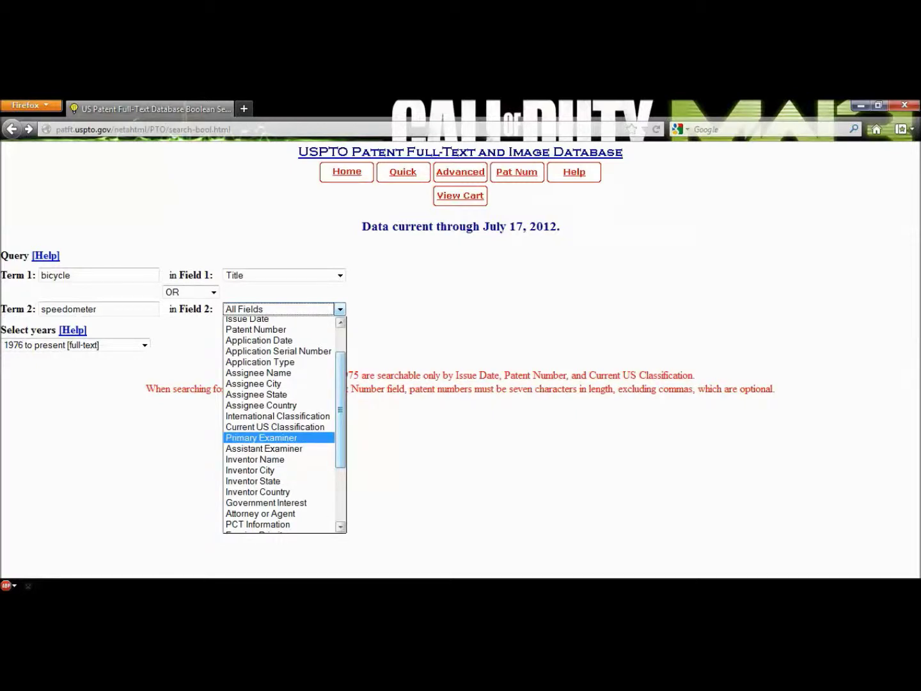
scroll(280, 437, "up", 1)
left_click(145, 345)
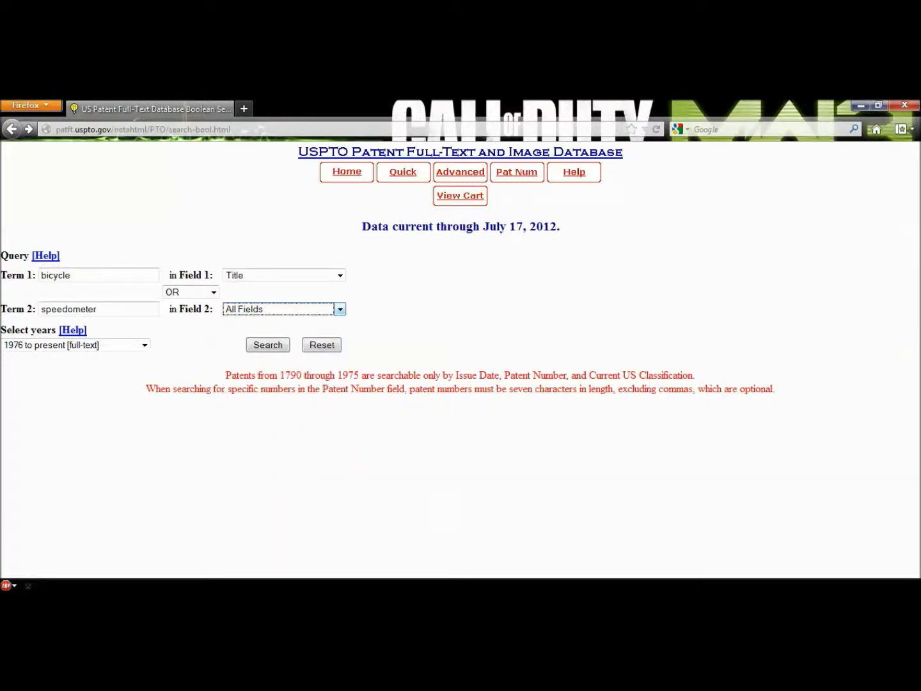
Select 1976 to present [full-text] as the year range and restrict the second term, "speedometer", to the Title field
left_click(145, 345)
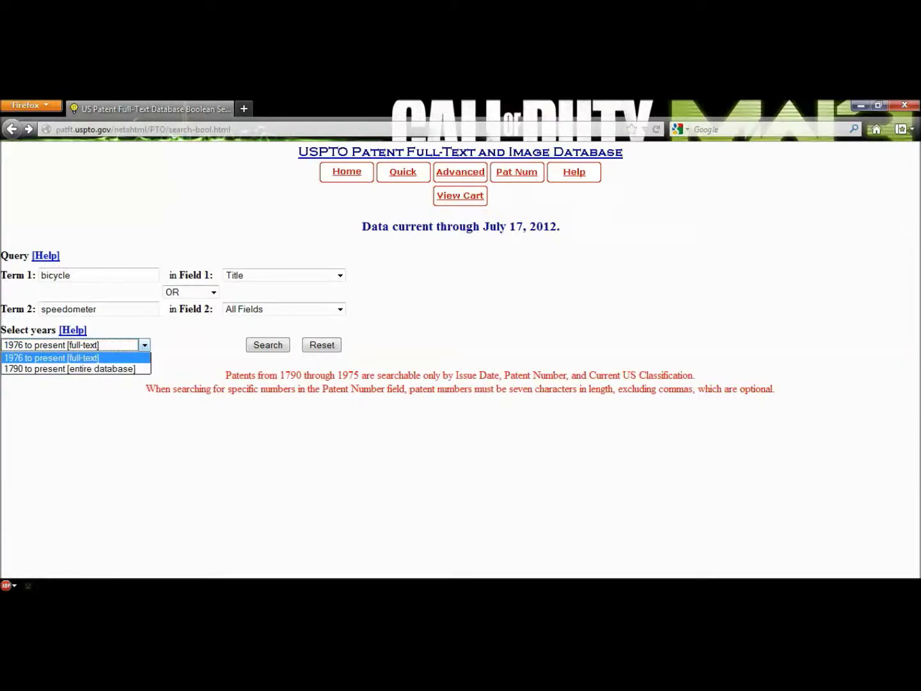
left_click(77, 359)
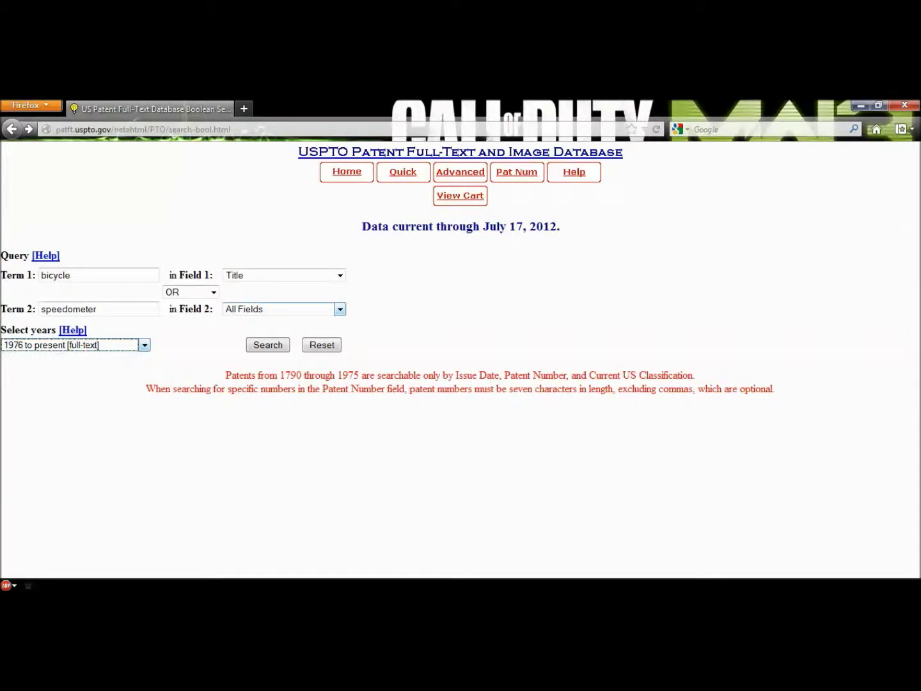
left_click(288, 309)
left_click(257, 333)
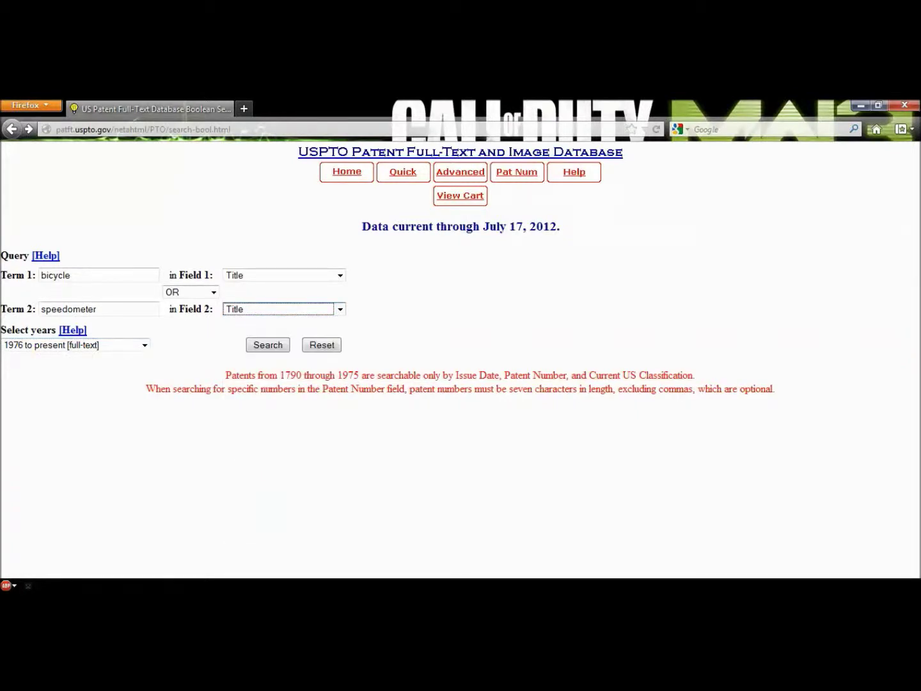
Open Advanced Search, review the field codes and examples, and enter the query ttl/(bicycle and (speedometer OR odometer))
left_click(460, 171)
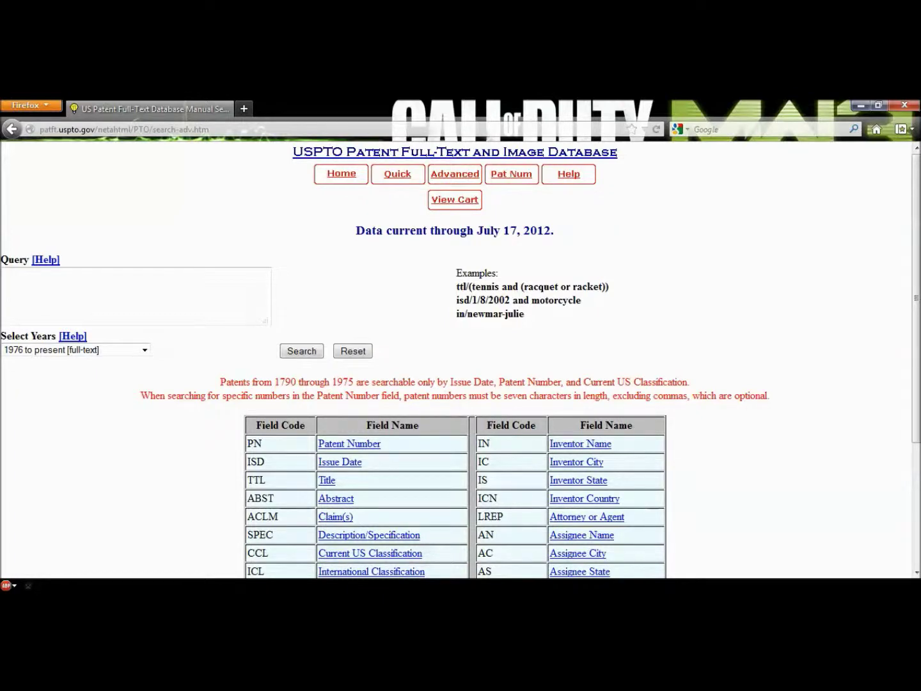
mouse_move(917, 298)
left_mouse_down()
mouse_move(917, 420)
mouse_move(917, 298)
left_mouse_up()
double_click(254, 443)
left_click_drag(306, 426, 256, 426)
left_click(231, 423)
type("ttl/")
type("(bicycle and (")
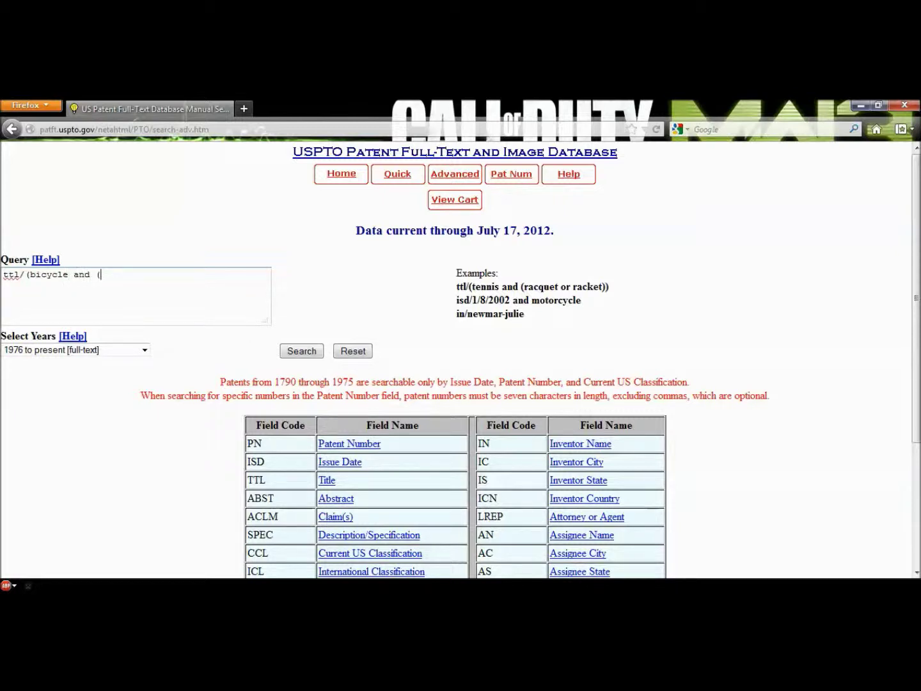
type("speedometer OR odometer))")
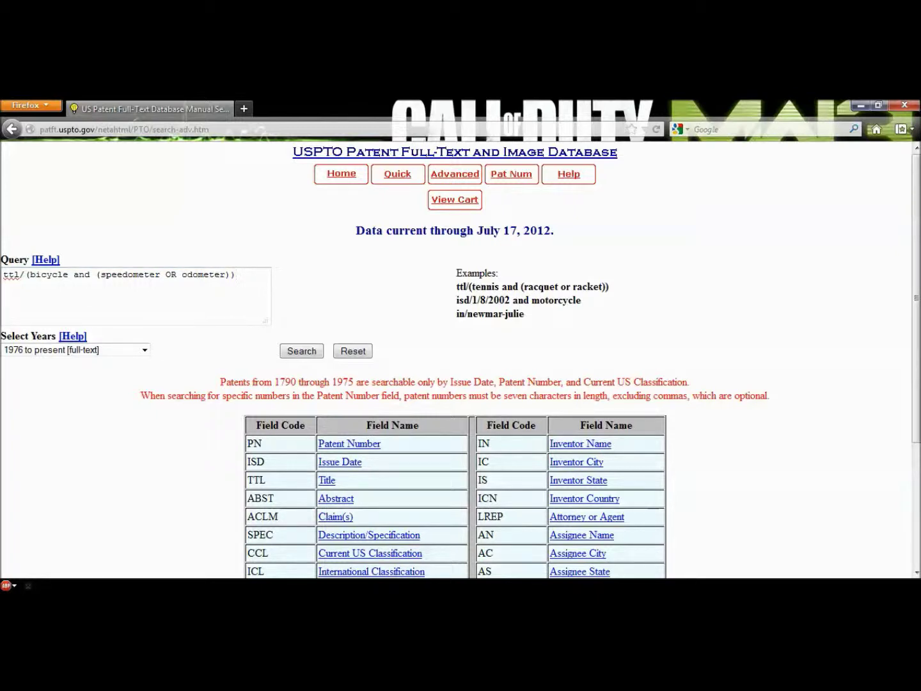
left_click_drag(457, 274, 525, 314)
left_click(533, 318)
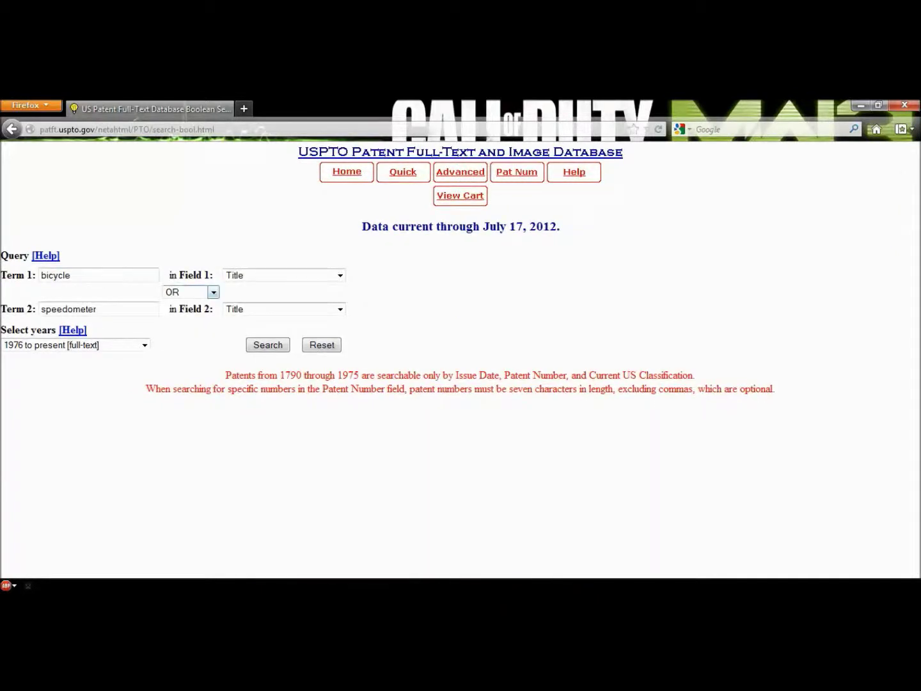
On the Quick Search form, change the operator to AND and run the title search for "bicycle" and "speedometer"
left_click(214, 292)
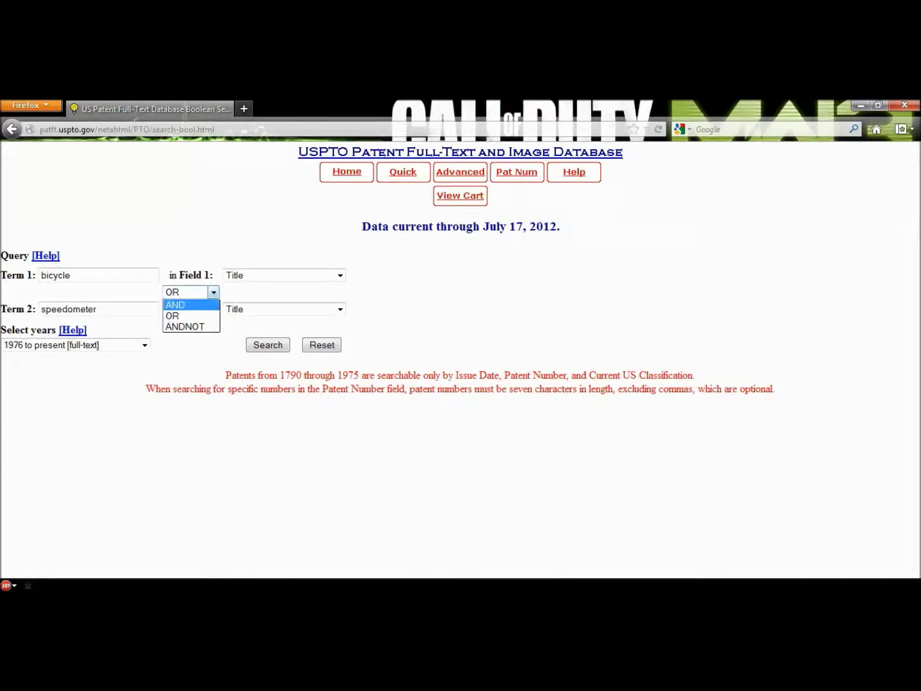
left_click(176, 304)
left_click(268, 345)
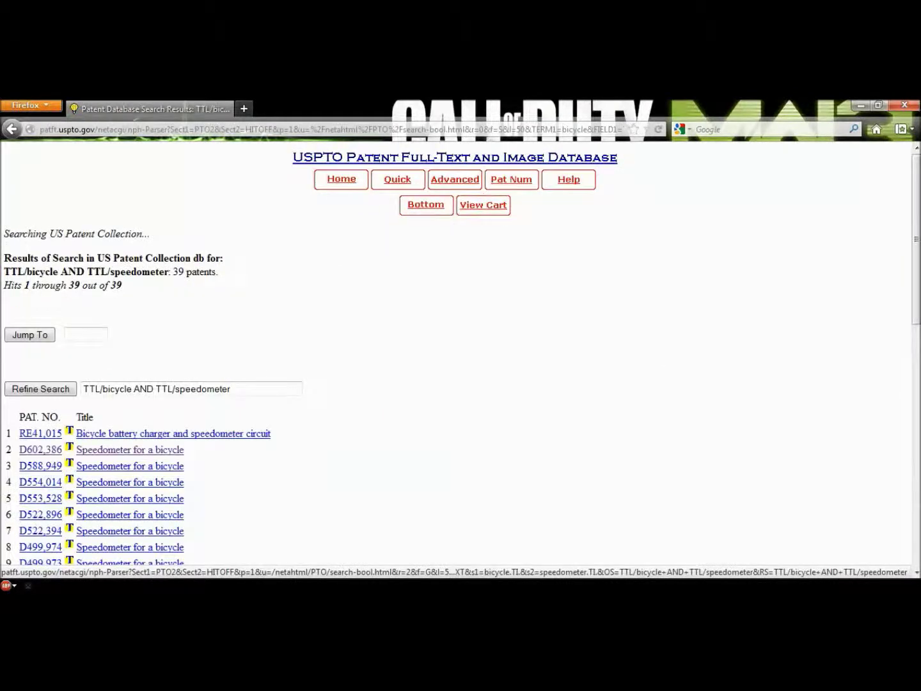
Open the record of patent D602,386, "Speedometer for a bicycle", look through it, and go back to the Search for Patents page
left_click(130, 450)
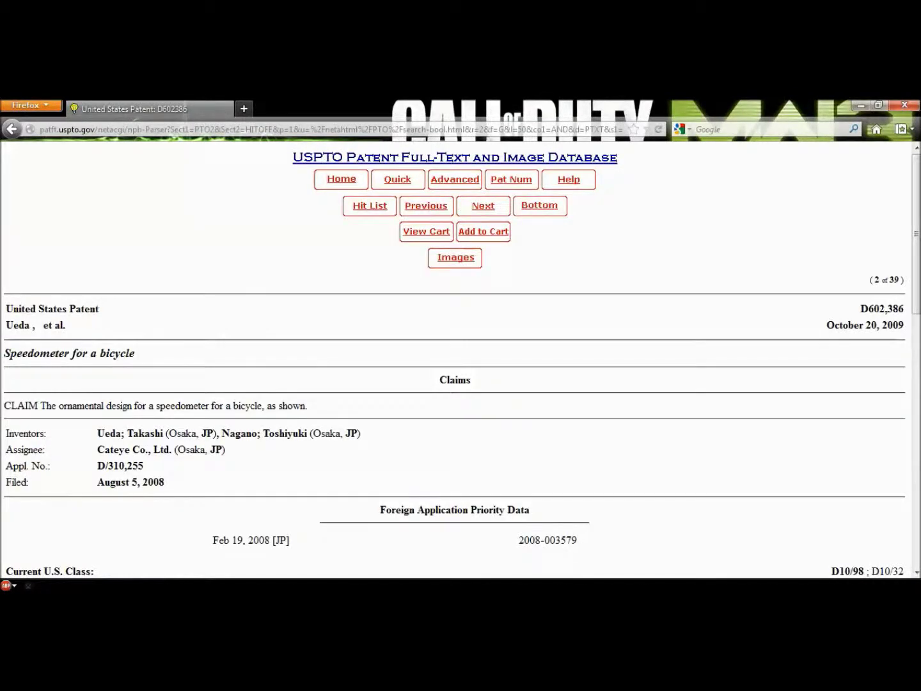
mouse_move(917, 233)
left_mouse_down()
mouse_move(917, 343)
mouse_move(917, 234)
left_mouse_up()
left_click(11, 130)
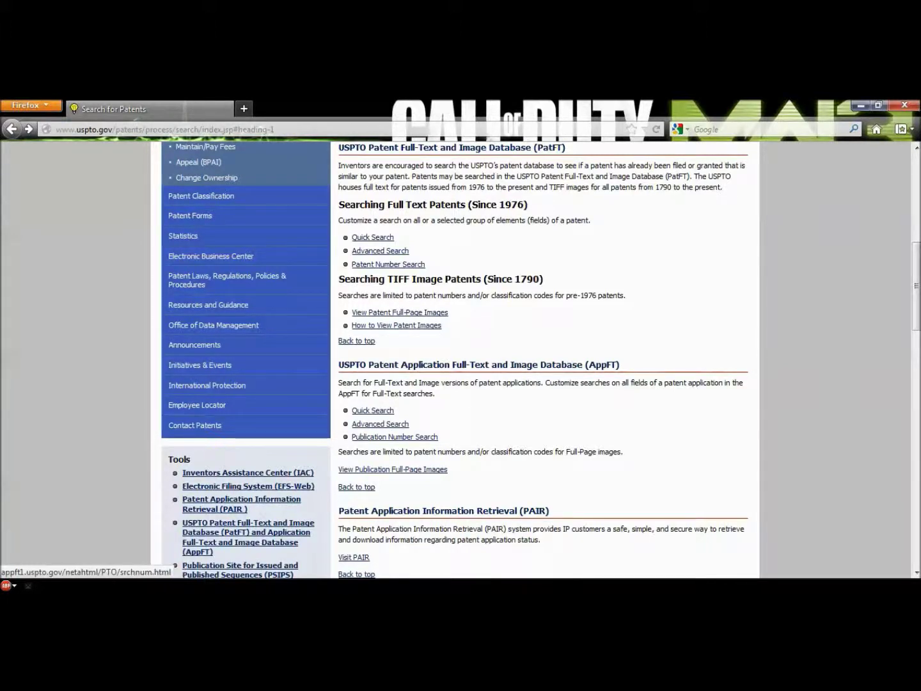
Examine the Quick, Advanced and Publication Number search options offered for the patent application database (AppFT)
left_click_drag(441, 438, 352, 410)
left_click(470, 419)
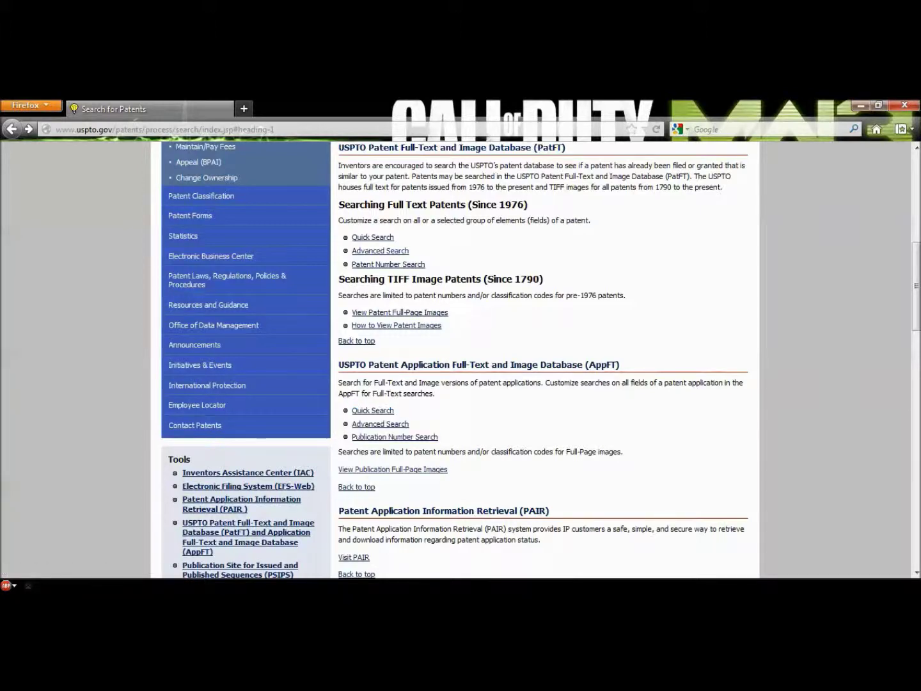
left_click_drag(917, 286, 917, 197)
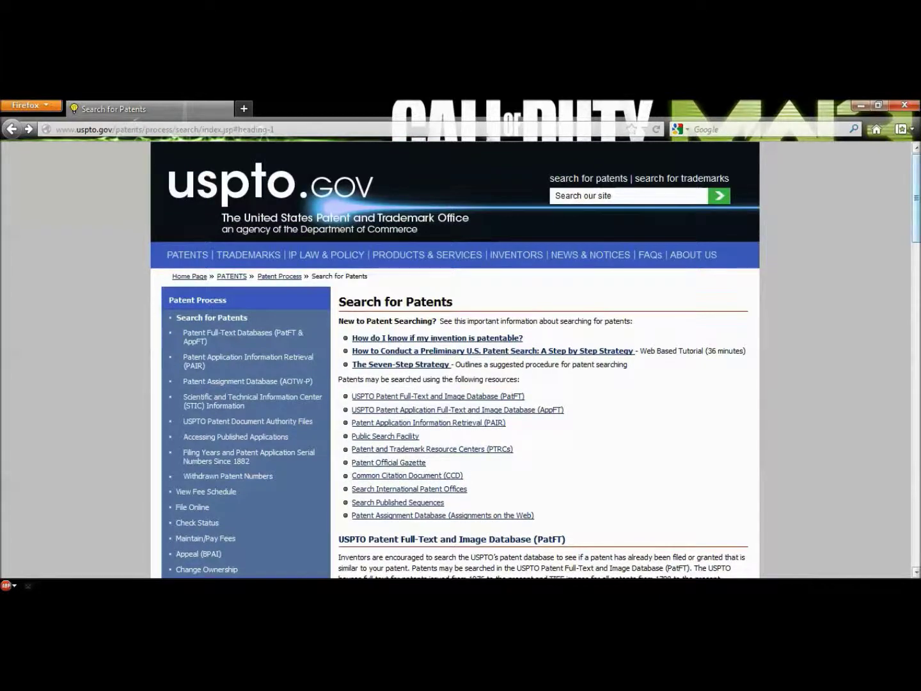